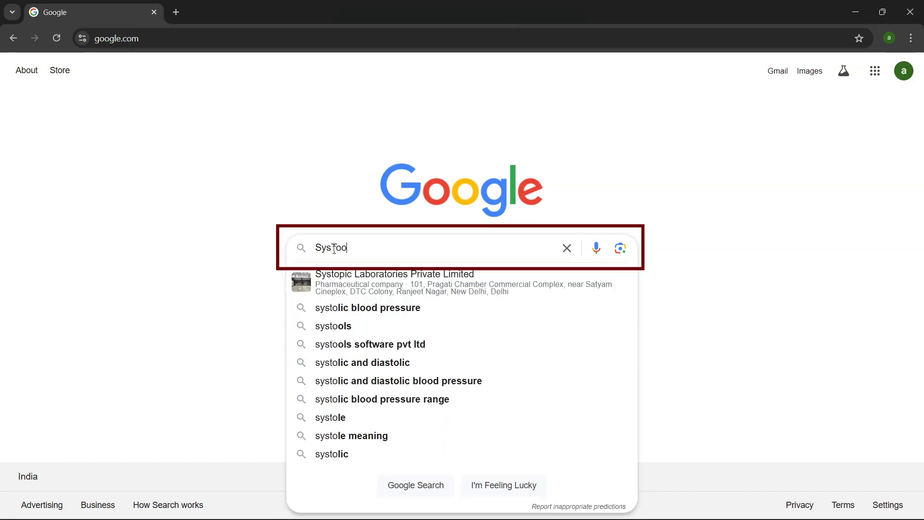
key(Return)
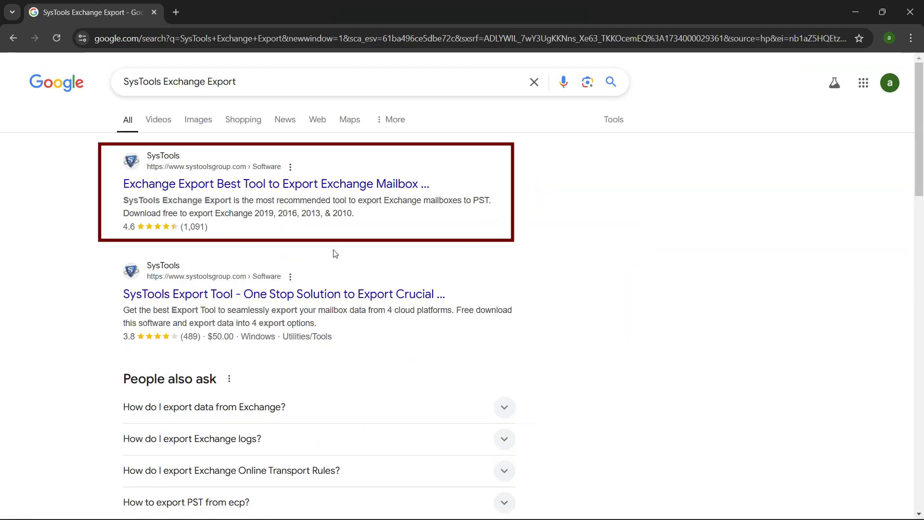
Open the SysTools Exchange Export search result and switch to its new tab
ctrl+click(231, 183)
click(246, 14)
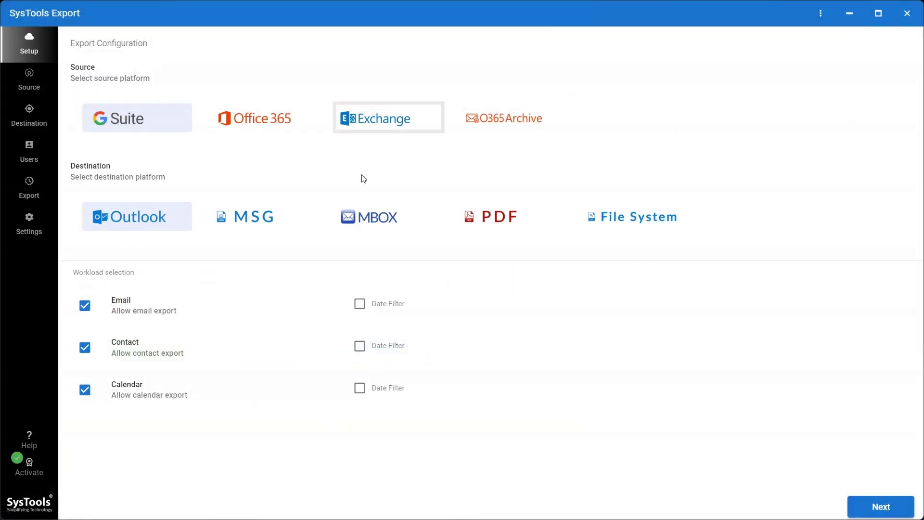
Choose Exchange as source and Outlook as destination, and set the email start date to 03-02-2010
click(376, 124)
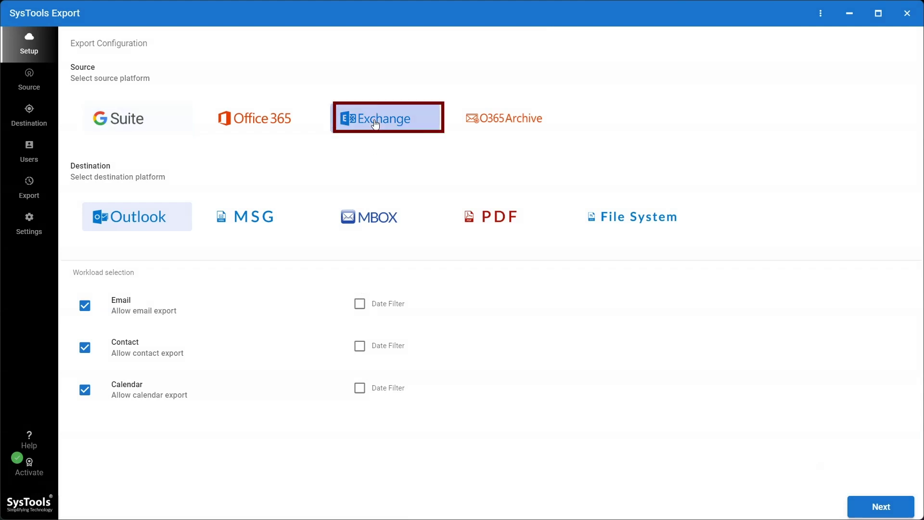
click(130, 224)
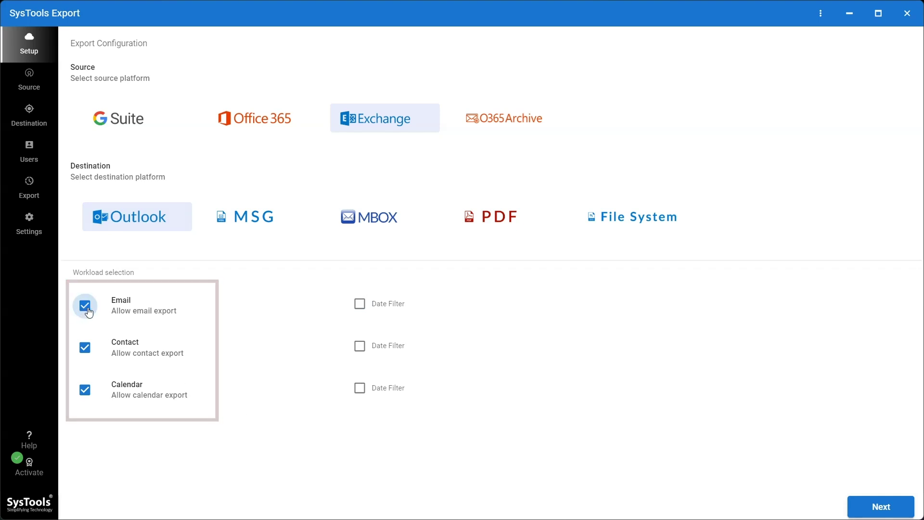
click(359, 303)
click(541, 349)
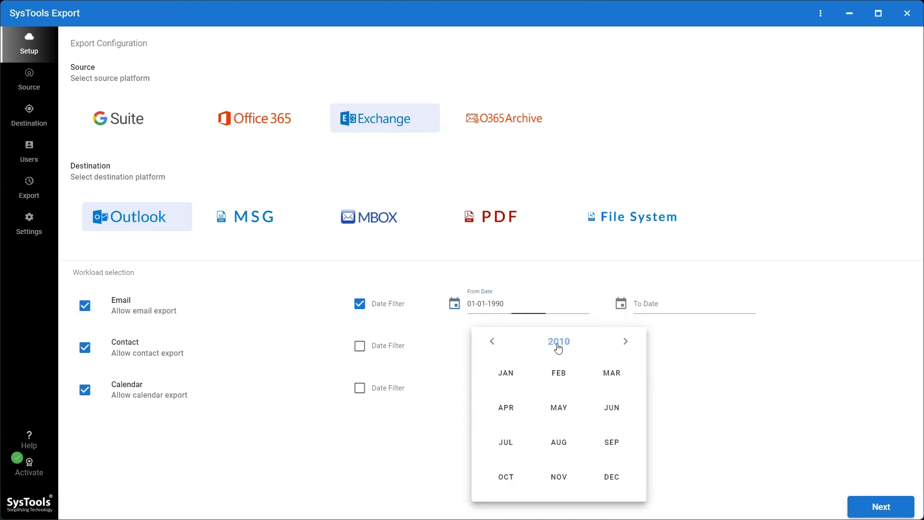
click(542, 384)
click(559, 388)
Set the email end date to 02-02-2024 and the contact end date to 11-12-2024
click(645, 304)
click(717, 338)
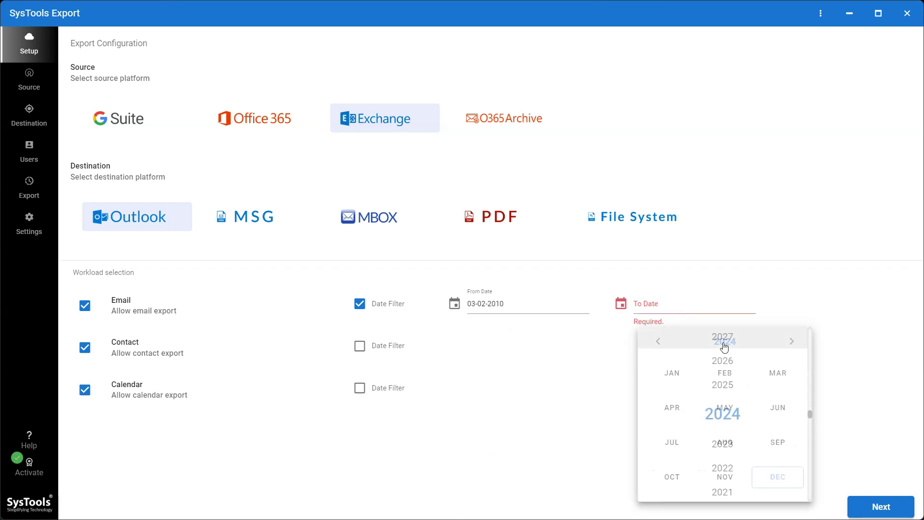
click(720, 335)
click(722, 343)
click(723, 492)
click(724, 375)
click(769, 392)
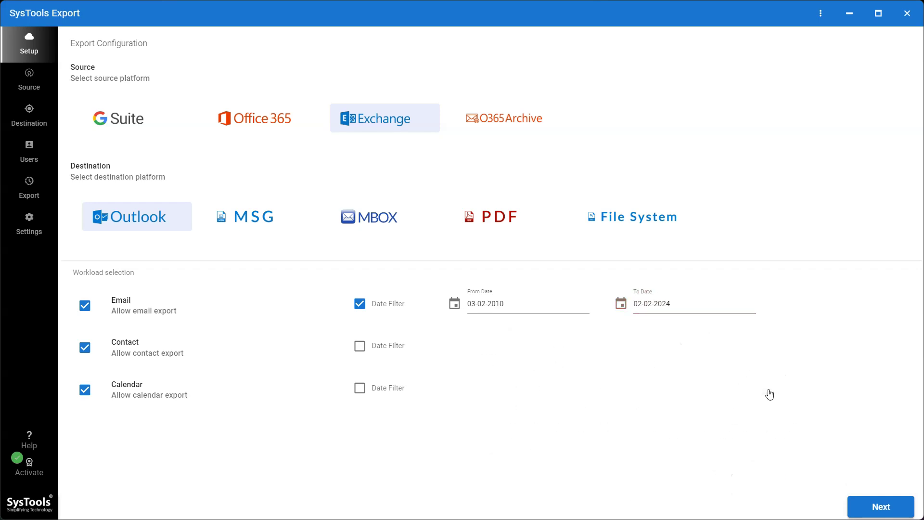
click(359, 345)
click(648, 348)
click(727, 418)
Turn on the calendar date filter with start date 04-02-2009
click(359, 388)
click(536, 420)
click(549, 388)
click(561, 357)
scroll(562, 373, up, 5)
click(562, 373)
click(556, 324)
click(561, 381)
Set the calendar end date to 01-02-2023 and continue to the Exchange source settings
click(726, 389)
click(656, 354)
click(723, 381)
click(725, 404)
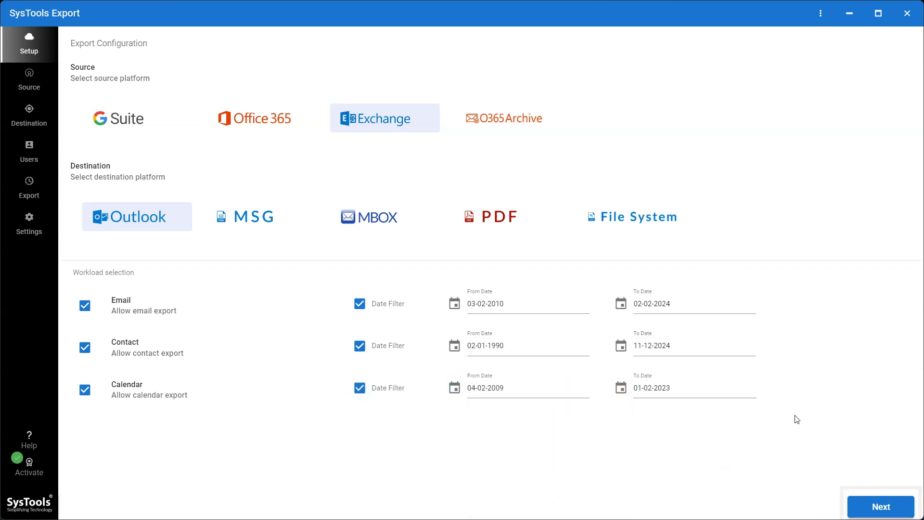
click(876, 512)
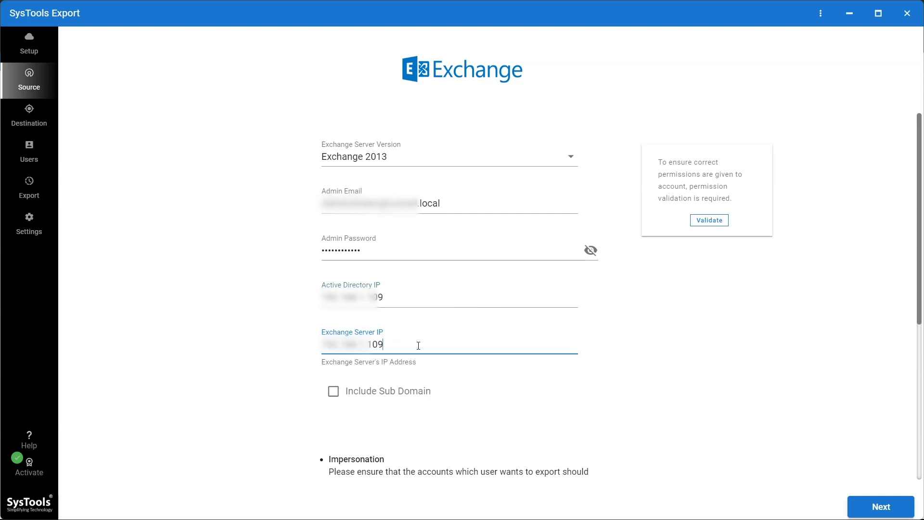
Include sub-domains for the Exchange 2013 source and validate its read permissions
click(333, 390)
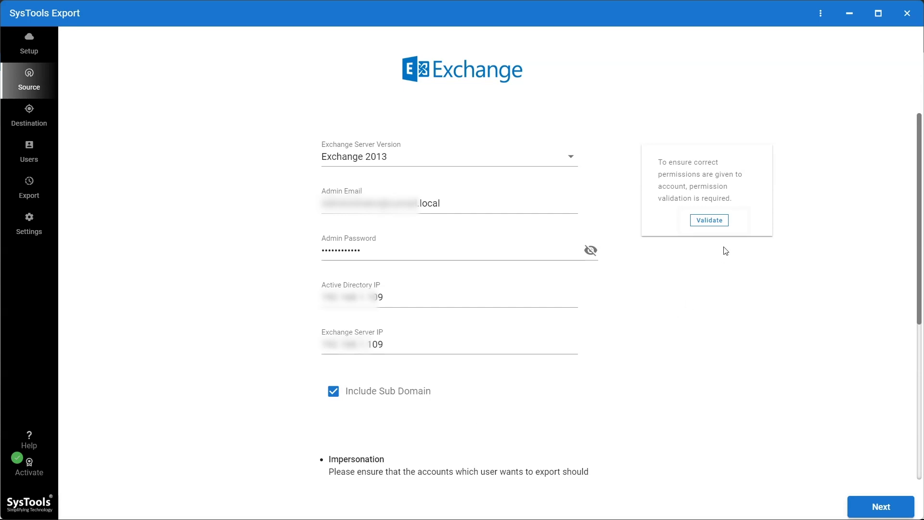
click(707, 222)
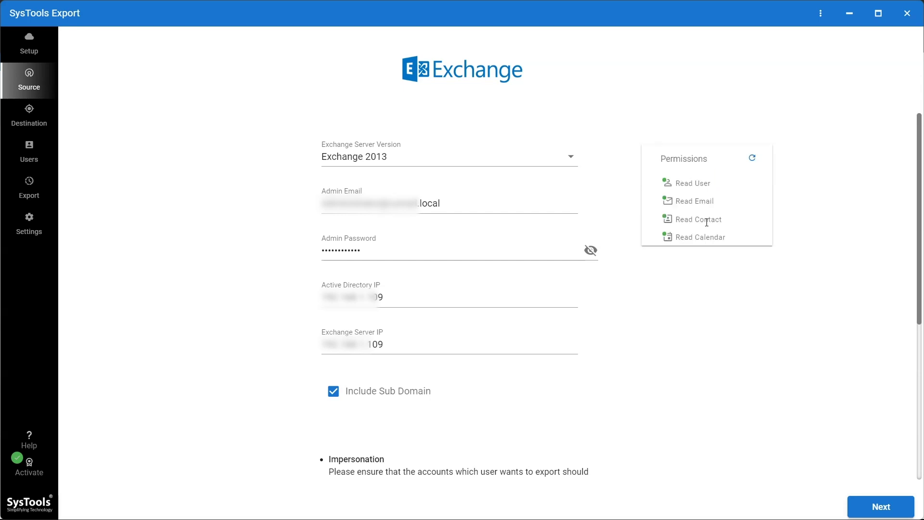
Set D:\pst as the PST export folder on the Outlook destination page
click(848, 500)
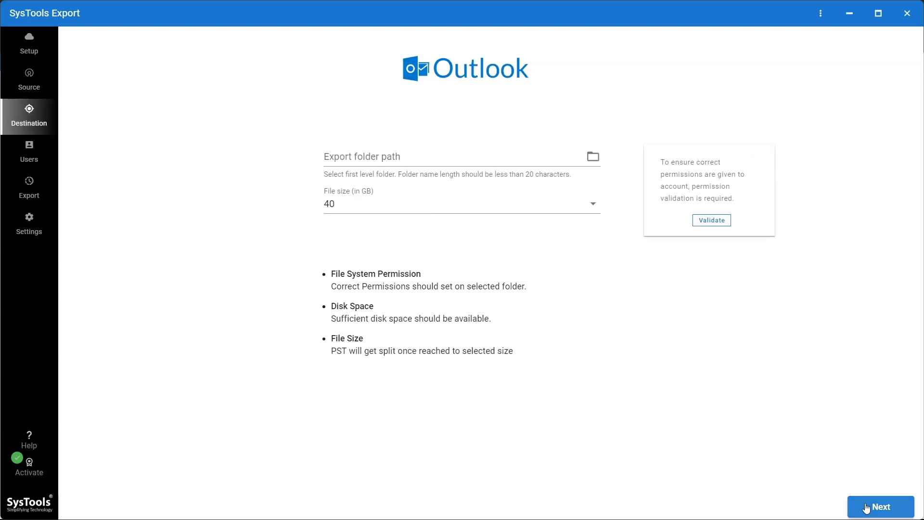
click(594, 158)
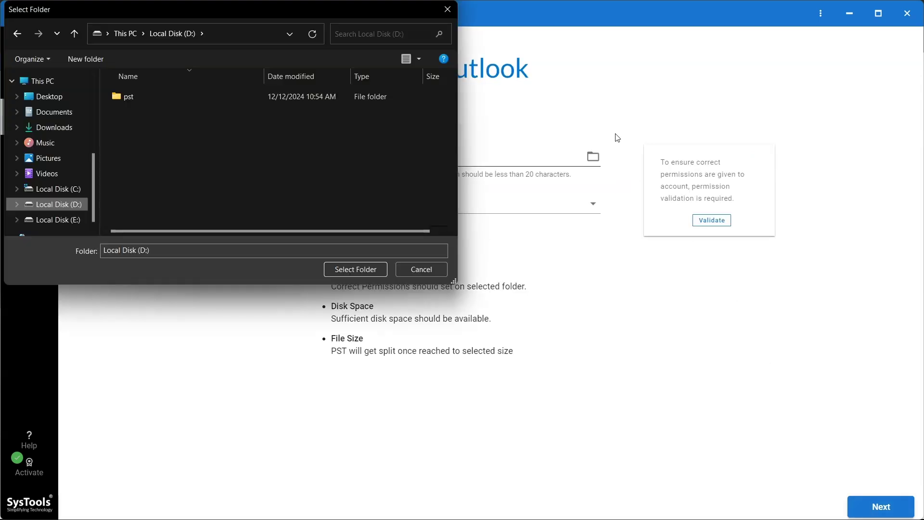
click(126, 100)
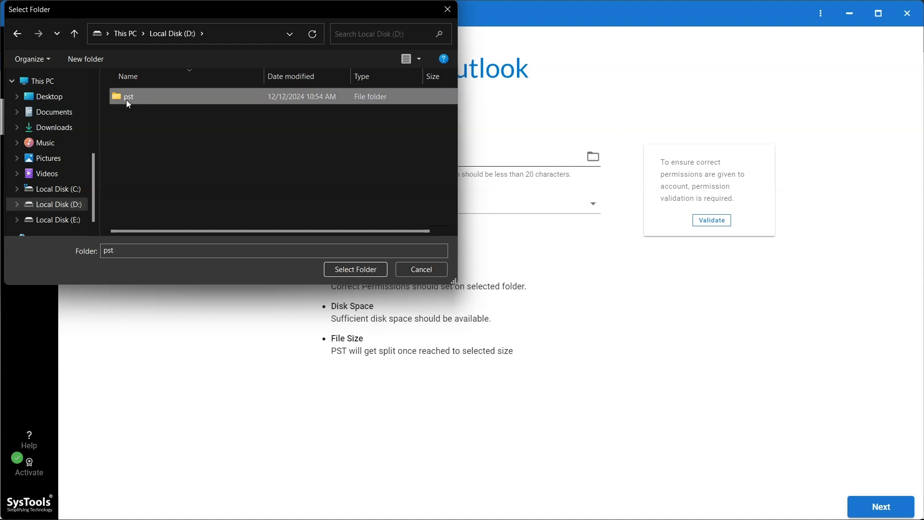
click(339, 270)
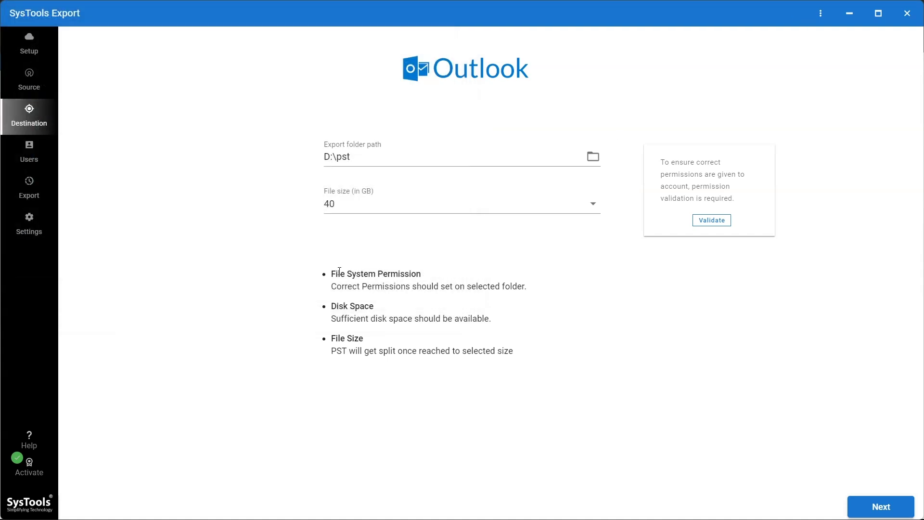
Split PST files at 30 GB, validate write permissions, and continue to the Users page
click(593, 204)
click(354, 290)
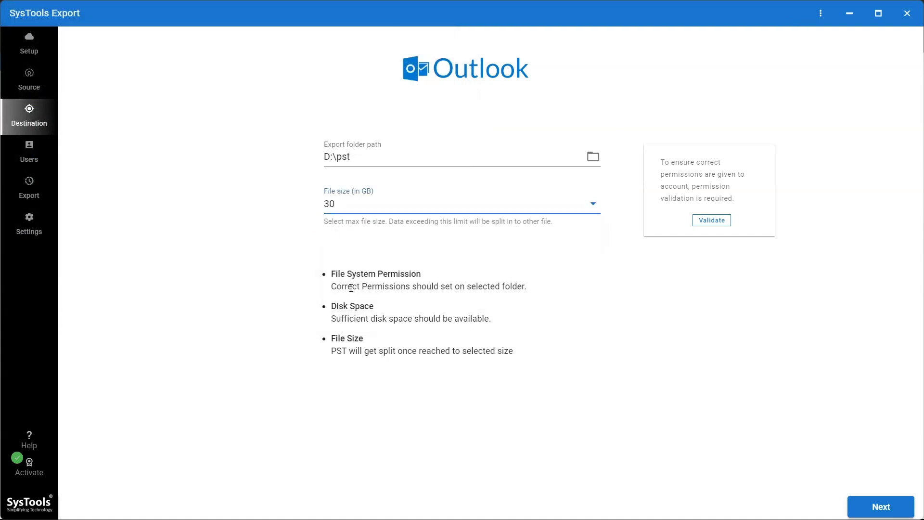
click(707, 221)
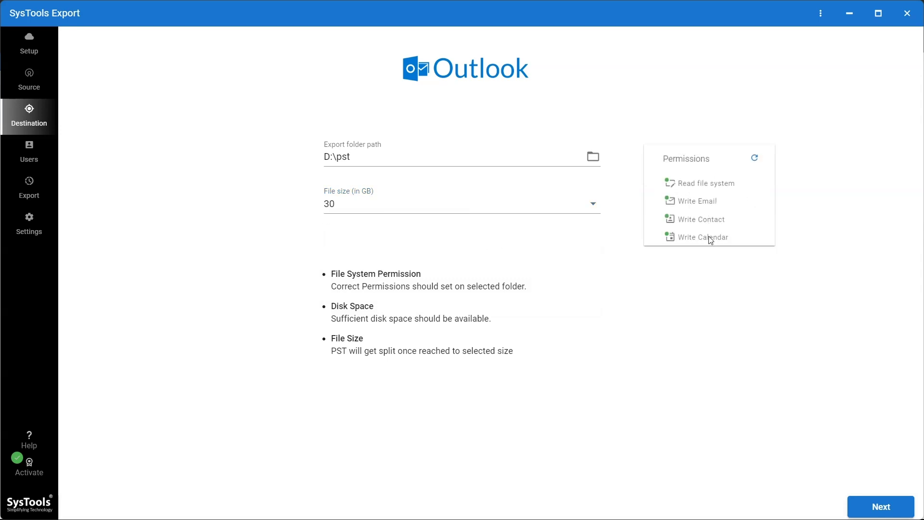
click(877, 508)
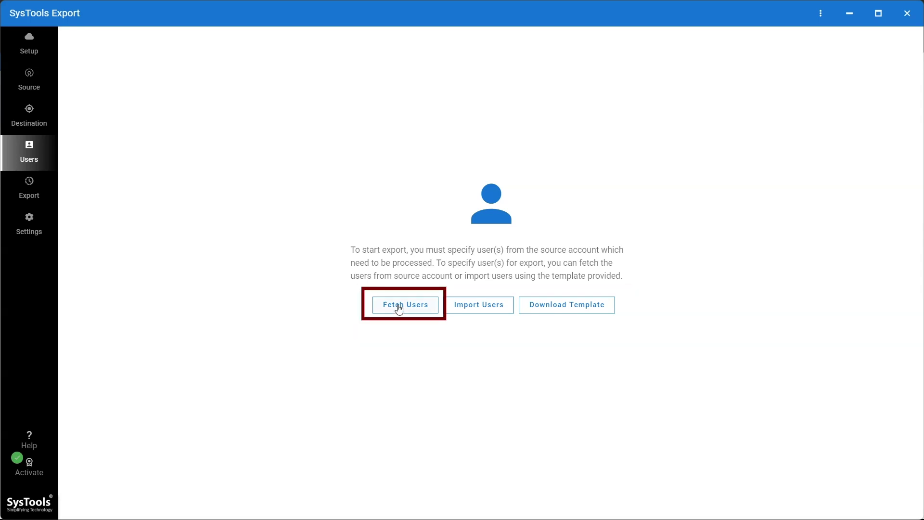
Fetch the 27 users from the Exchange source, confirming and dismissing the prompts
click(398, 307)
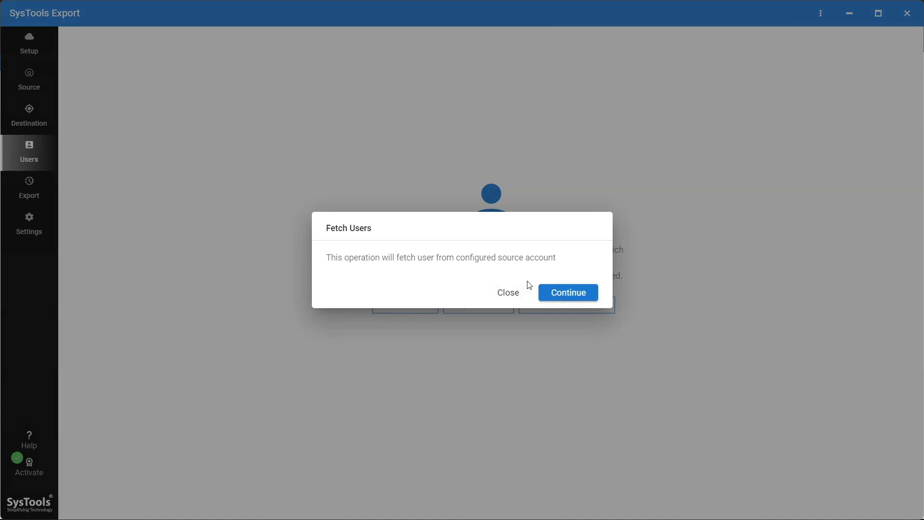
click(572, 297)
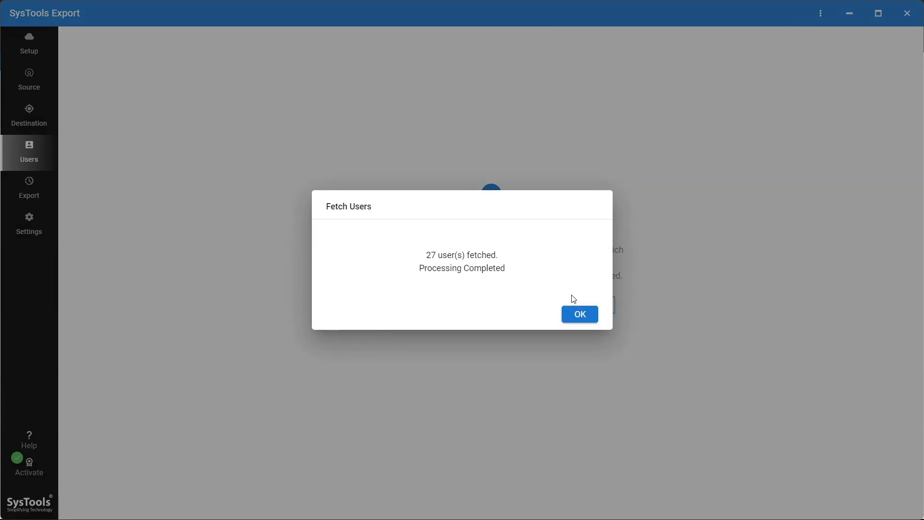
click(577, 314)
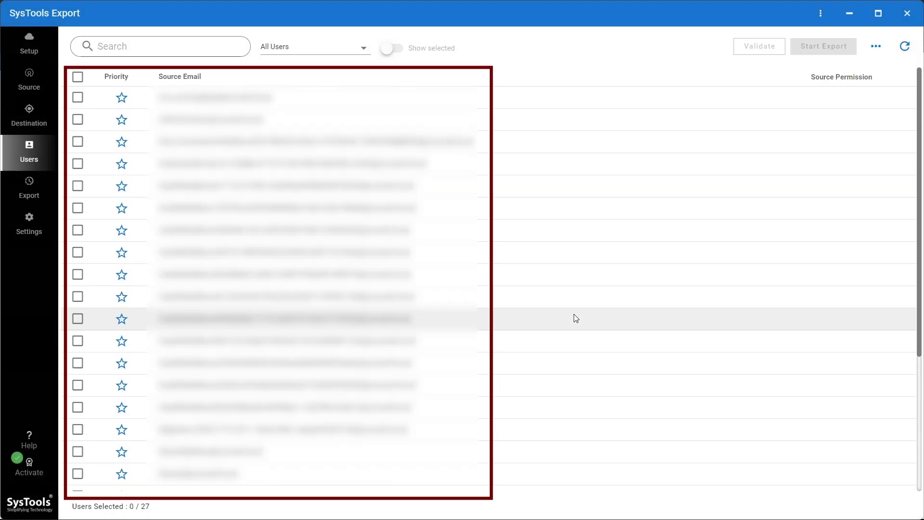
Search 'adm', show the three selected users, validate their mailboxes and start the export
click(149, 51)
text(adm)
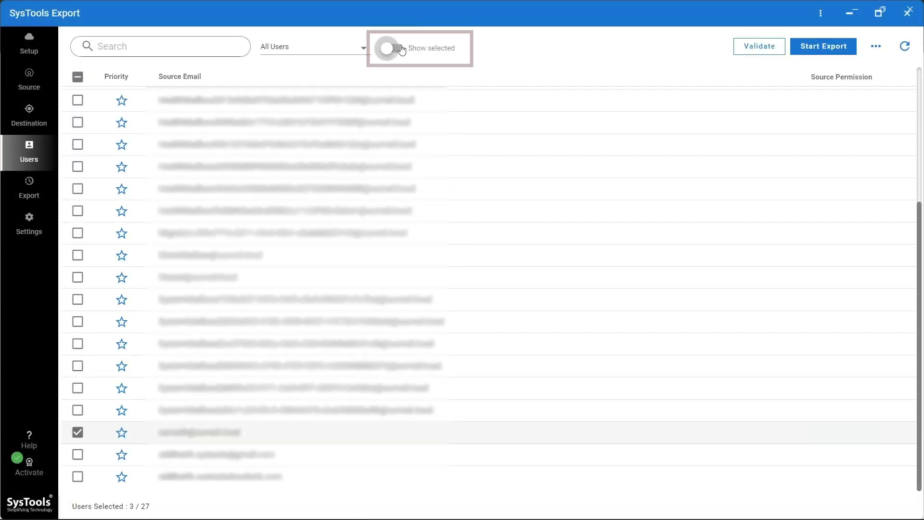
click(391, 48)
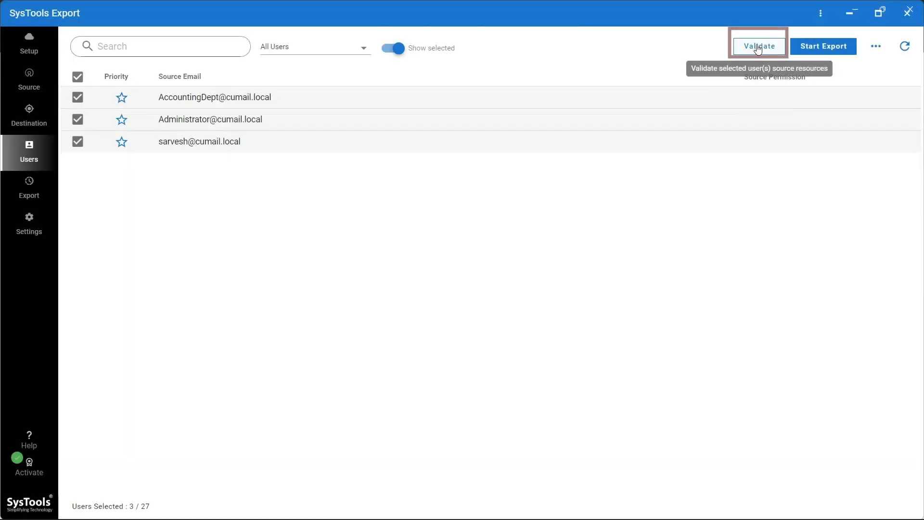
click(759, 47)
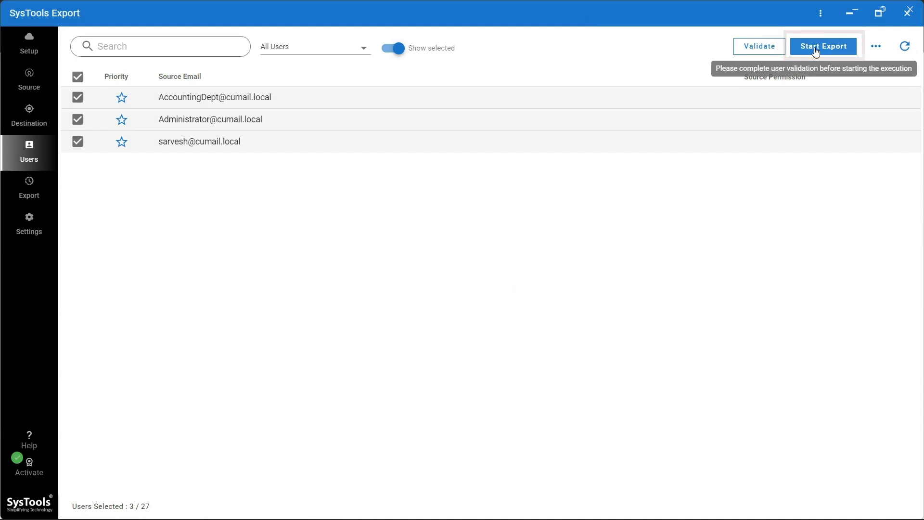
click(816, 50)
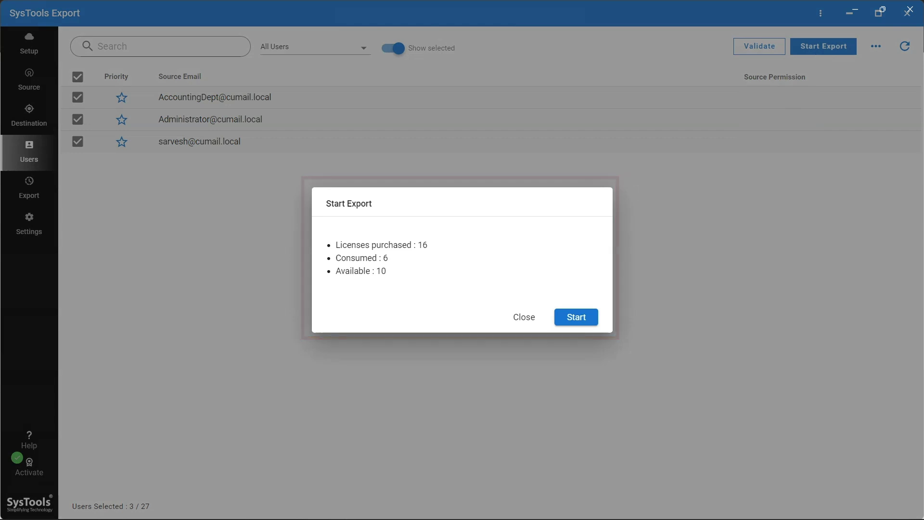
Confirm Start in the Start Export dialog to export the three mailboxes
click(578, 311)
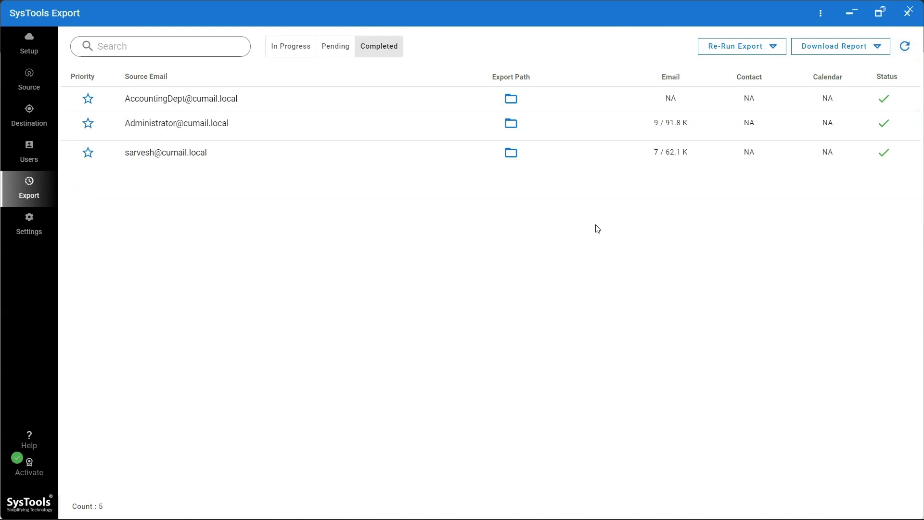
Choose Detailed Report from the Download Report options, then close the report window
click(873, 47)
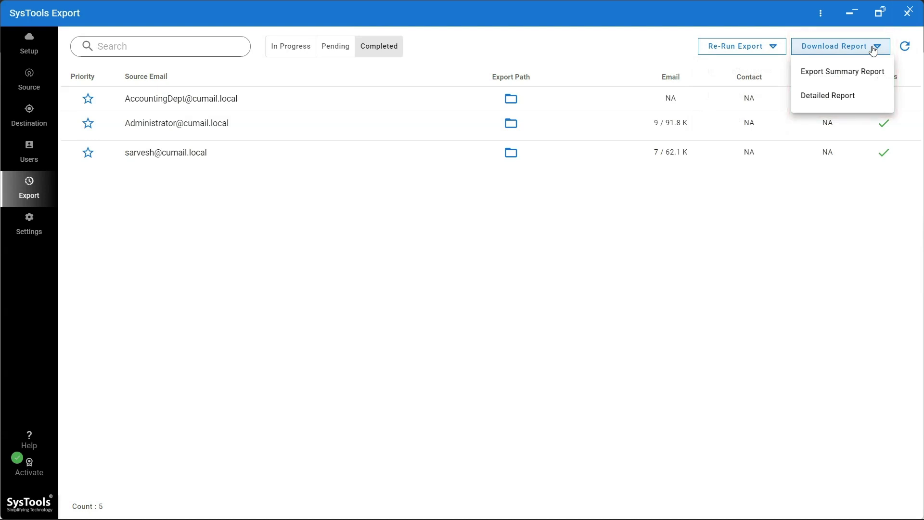
click(847, 95)
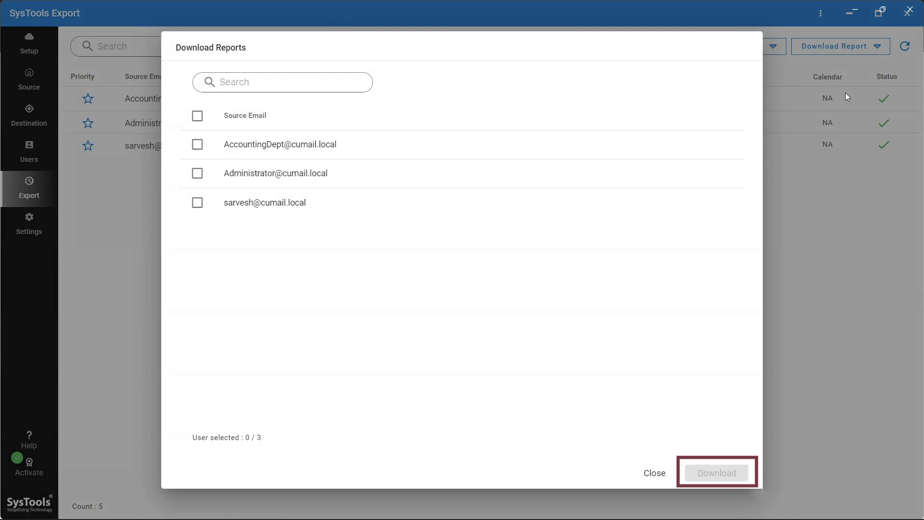
click(873, 47)
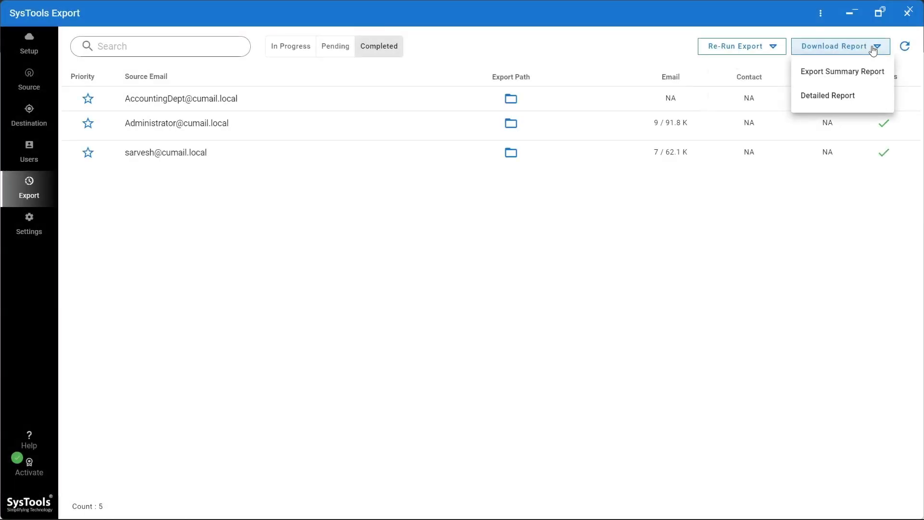